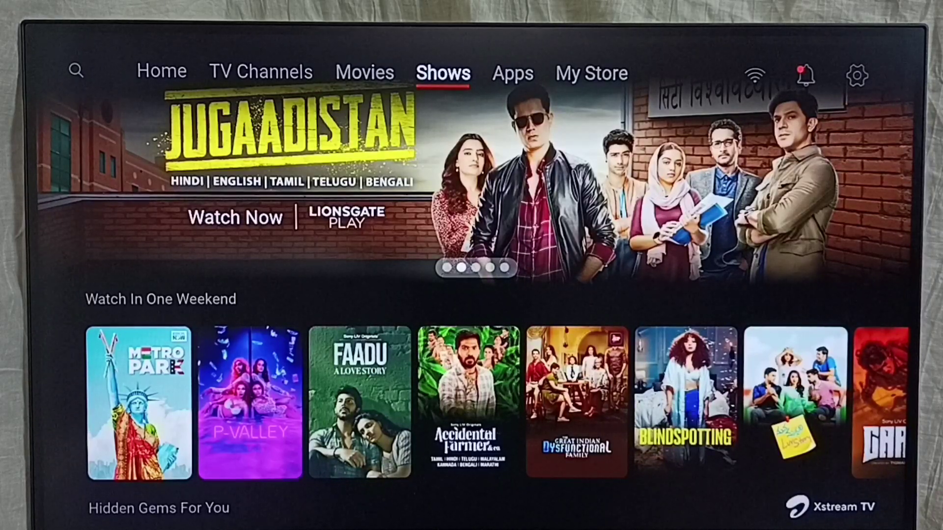
Open the Airtel Xstream TV Settings page from the gear icon on the top bar.
{"action": "key", "text": "Right"}
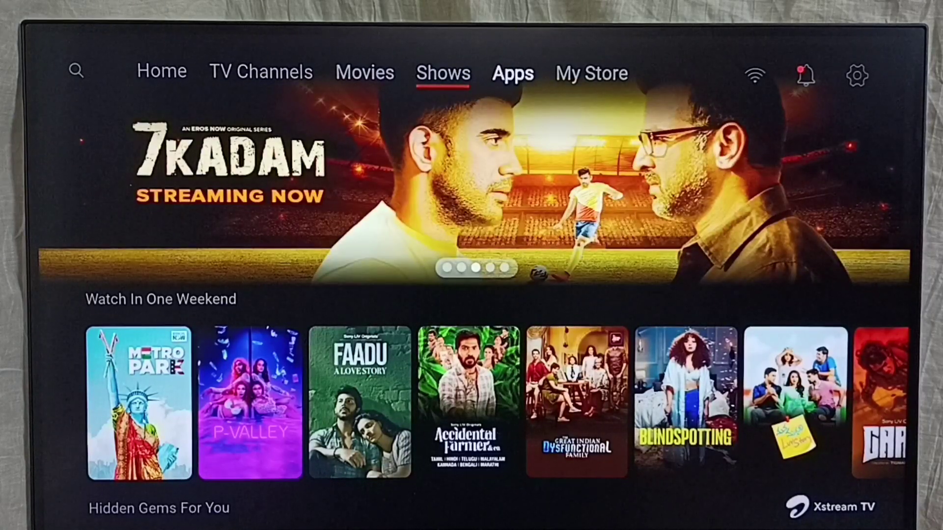
{"action": "key", "text": "Right"}
{"action": "key", "text": "Right"}
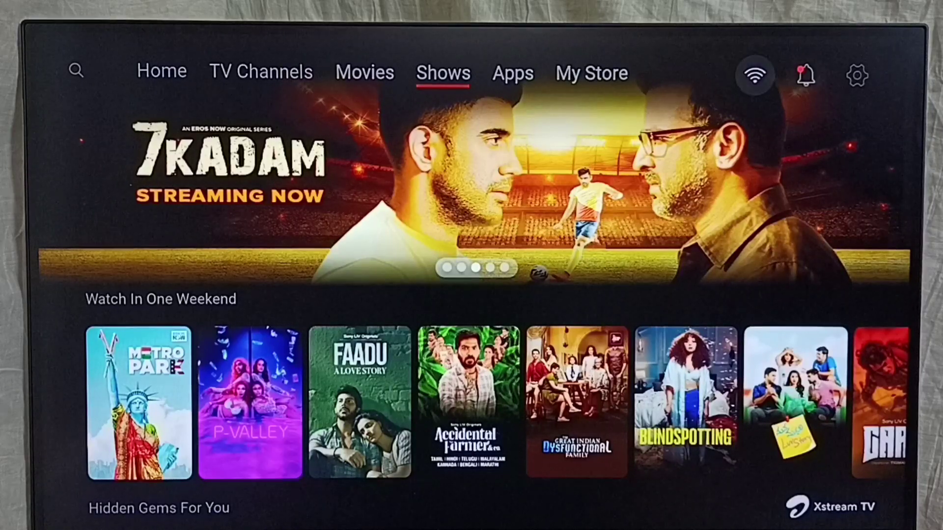
{"action": "key", "text": "Right"}
{"action": "key", "text": "Right"}
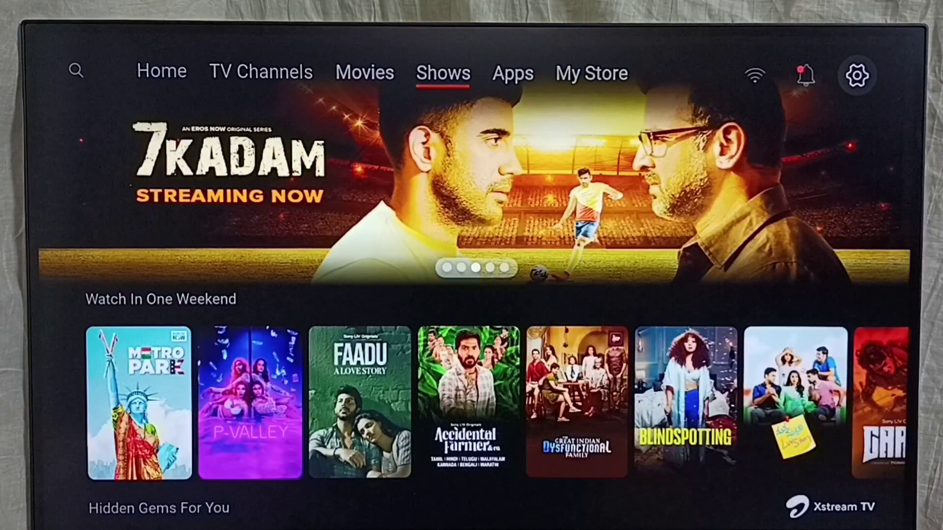
{"action": "key", "text": "Return"}
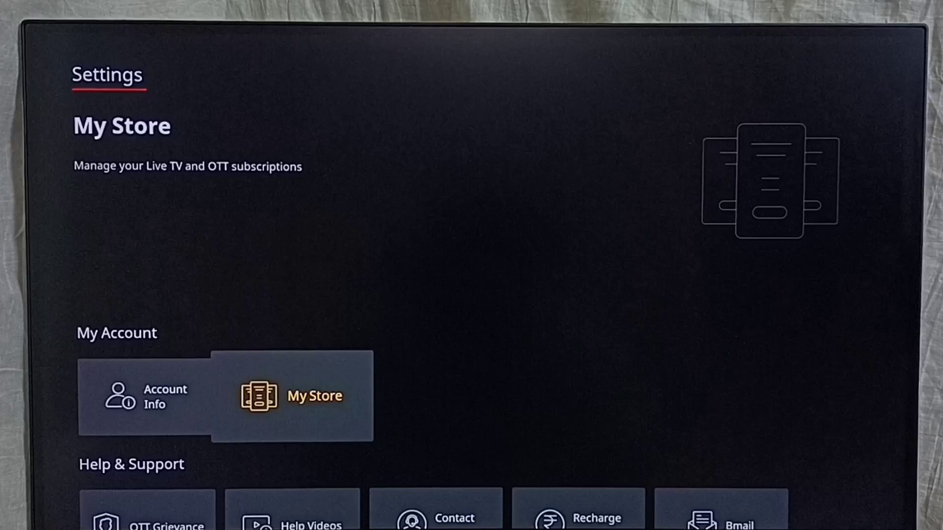
Highlight the Android Settings option, stepping past IP Address and back.
{"action": "key", "text": "Down"}
{"action": "key", "text": "Down"}
{"action": "key", "text": "Down"}
{"action": "key", "text": "Right"}
{"action": "key", "text": "Right"}
{"action": "key", "text": "Right"}
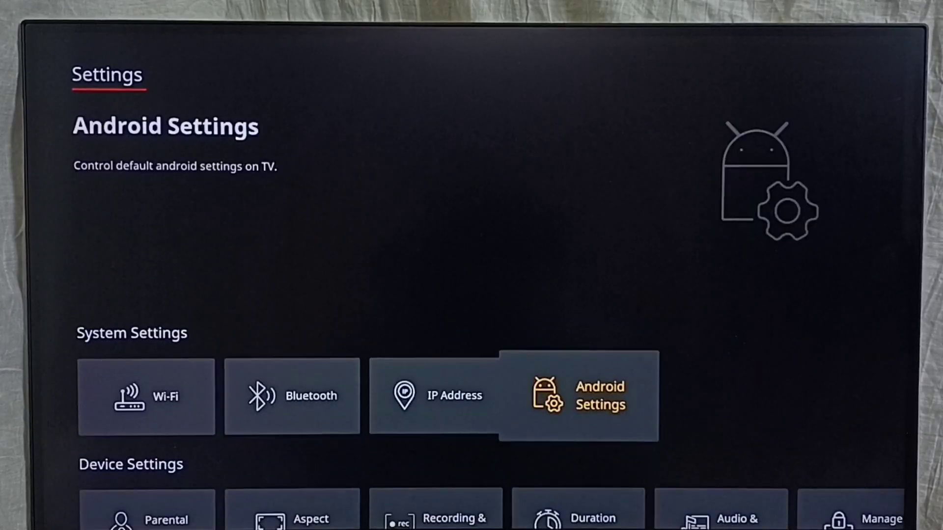
{"action": "key", "text": "Left"}
{"action": "key", "text": "Right"}
Open Android system settings and enter Device Preferences.
{"action": "key", "text": "Return"}
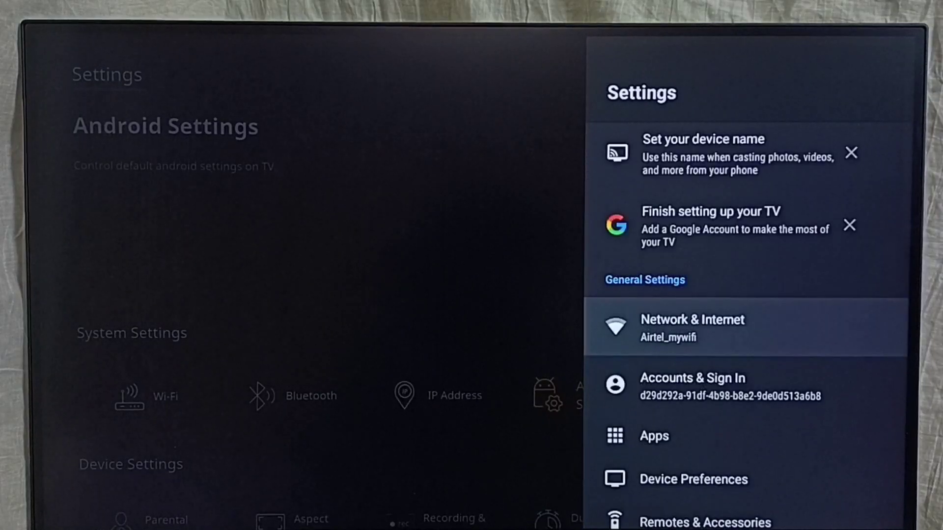
{"action": "key", "text": "Down"}
{"action": "key", "text": "Down"}
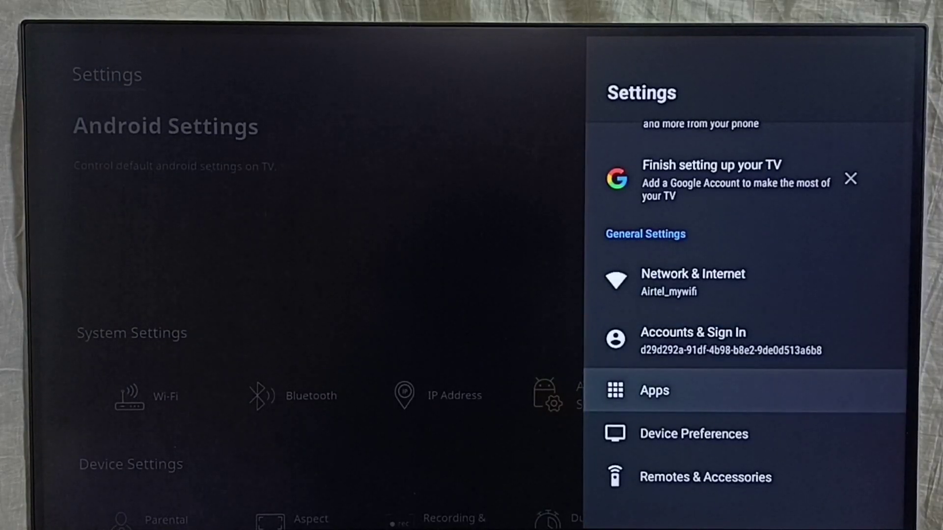
{"action": "key", "text": "Down"}
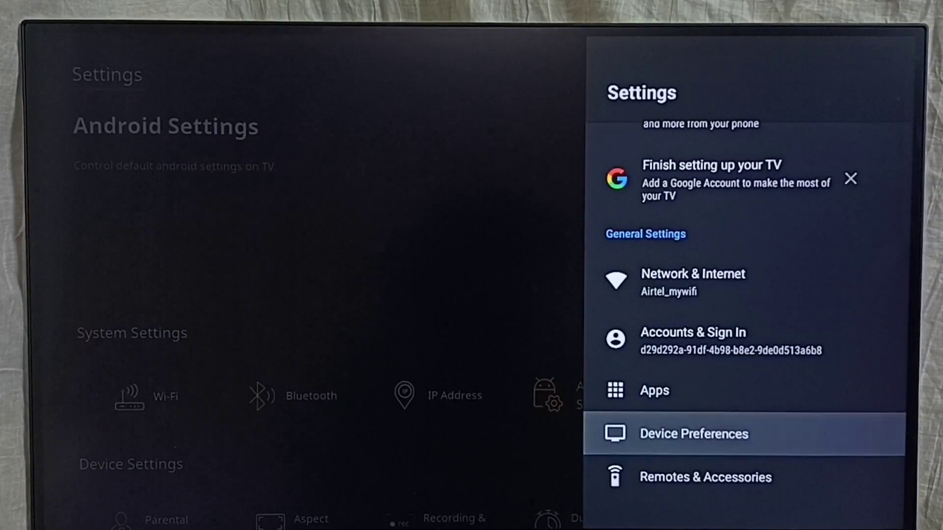
{"action": "key", "text": "Return"}
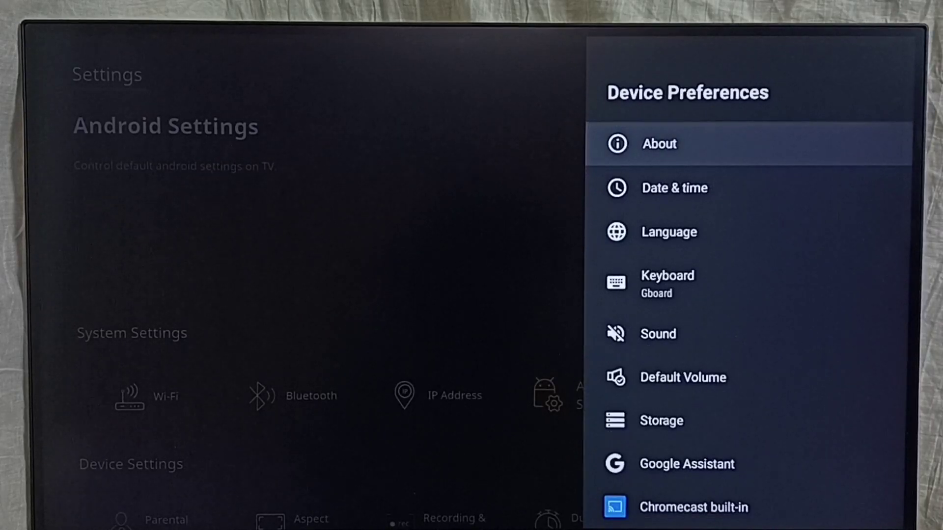
Open Advance options and highlight the CEC entry above HDMI Adaption.
{"action": "key", "text": "Down"}
{"action": "key", "text": "Down"}
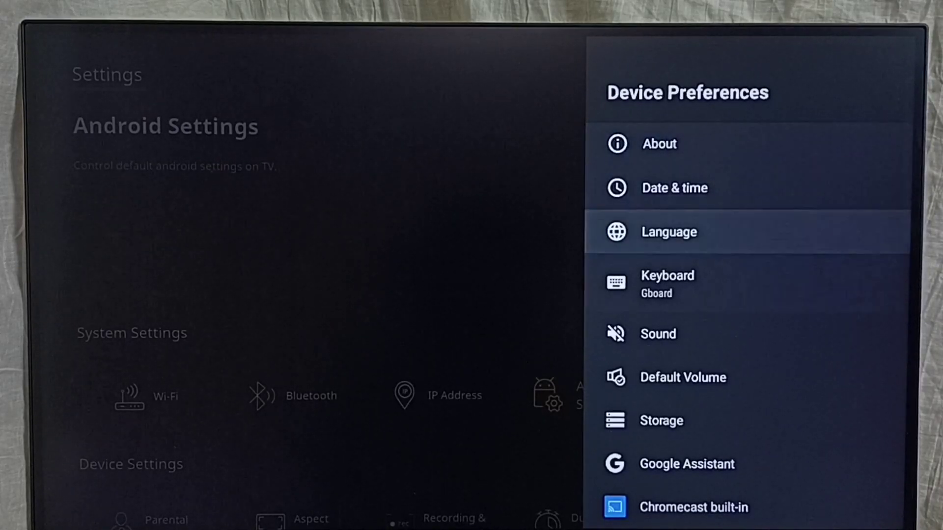
{"action": "key", "text": "Down"}
{"action": "key", "text": "Down"}
{"action": "key", "text": "Down"}
{"action": "key", "text": "Down"}
{"action": "key", "text": "Down"}
{"action": "key", "text": "Down"}
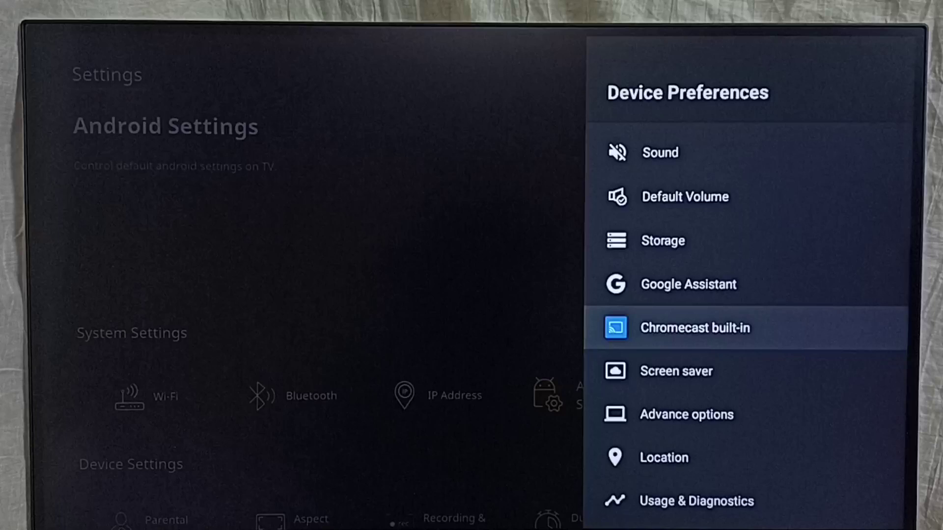
{"action": "key", "text": "Down"}
{"action": "key", "text": "Down"}
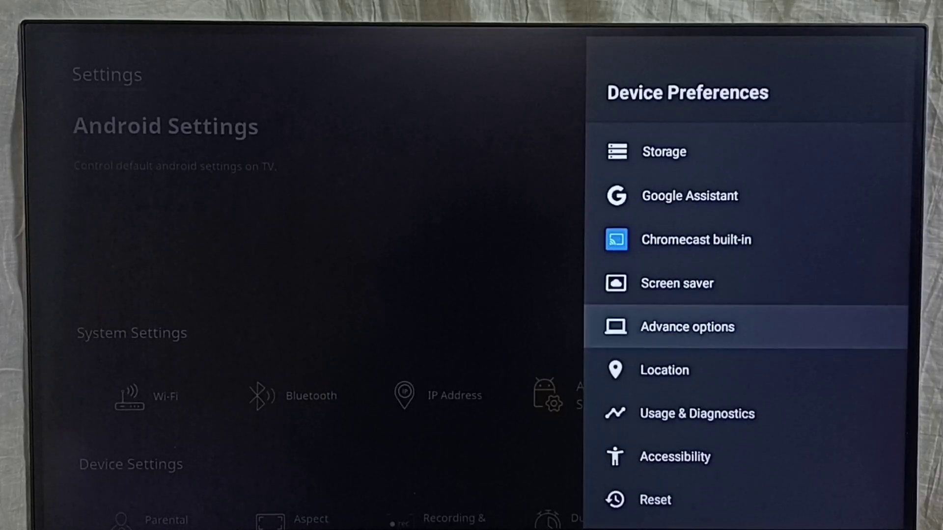
{"action": "key", "text": "Return"}
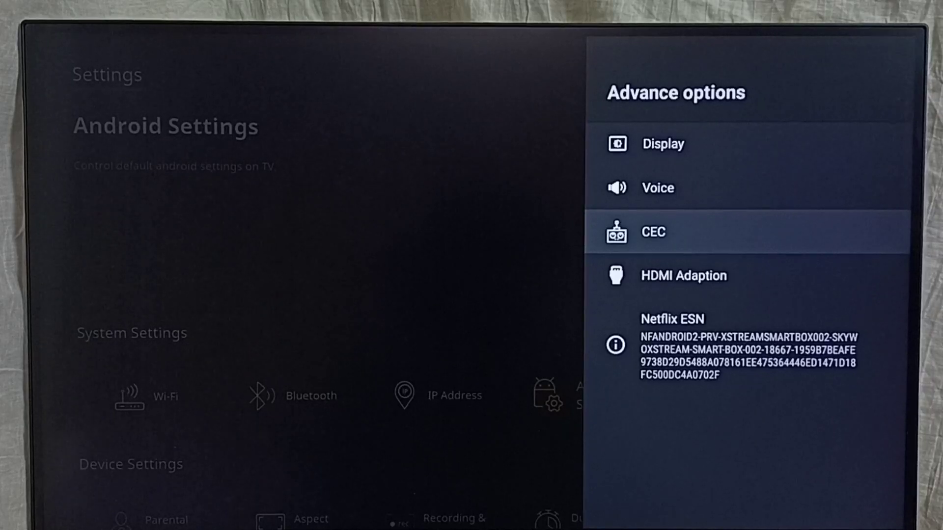
{"action": "key", "text": "Down"}
{"action": "key", "text": "Up"}
In CEC, switch CEC Switch on then off, exit to Advance options, and reopen CEC.
{"action": "key", "text": "Return"}
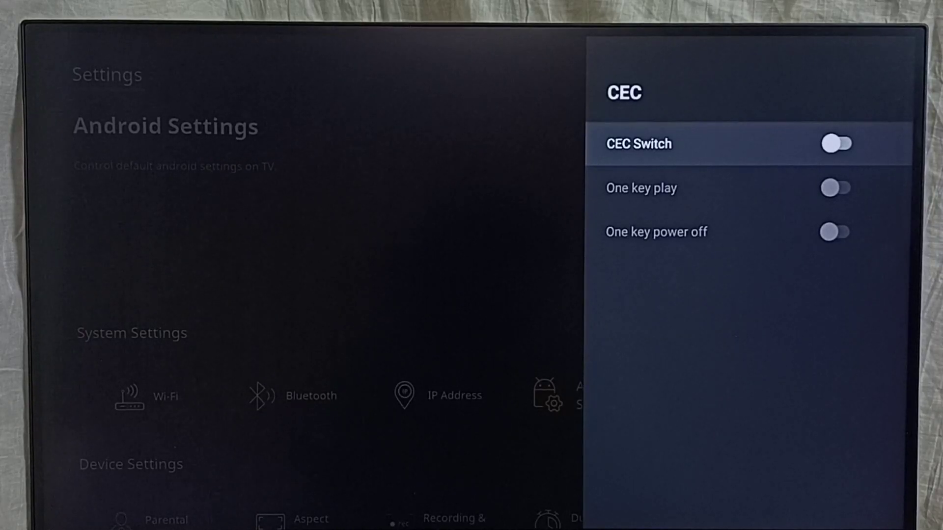
{"action": "key", "text": "Return"}
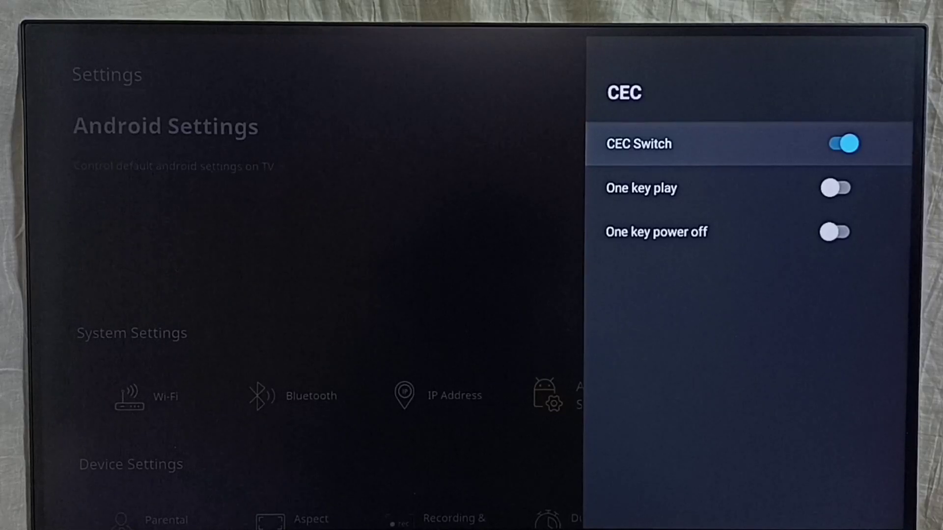
{"action": "key", "text": "Return"}
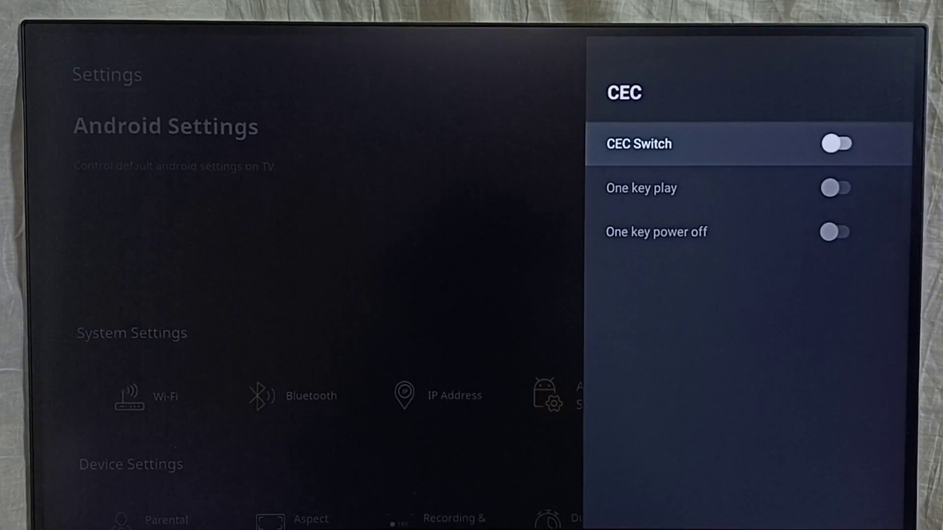
{"action": "key", "text": "Escape"}
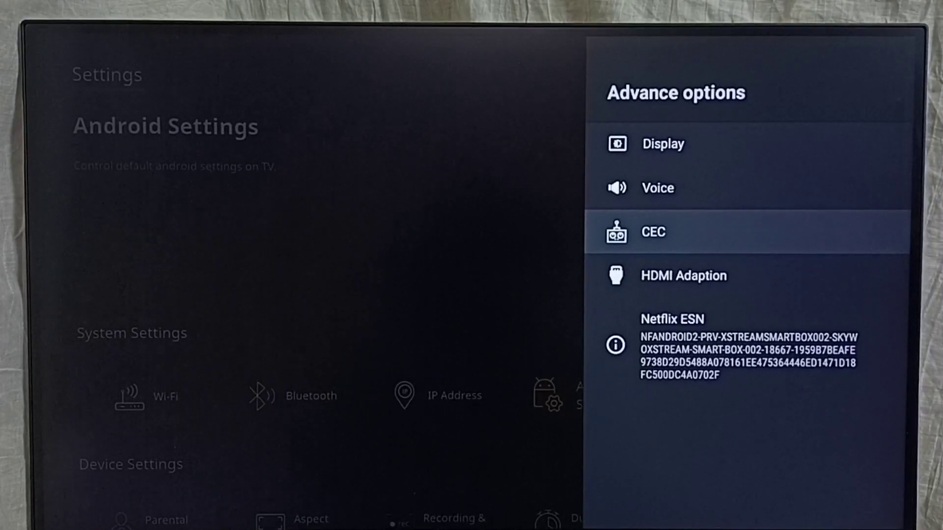
{"action": "key", "text": "Return"}
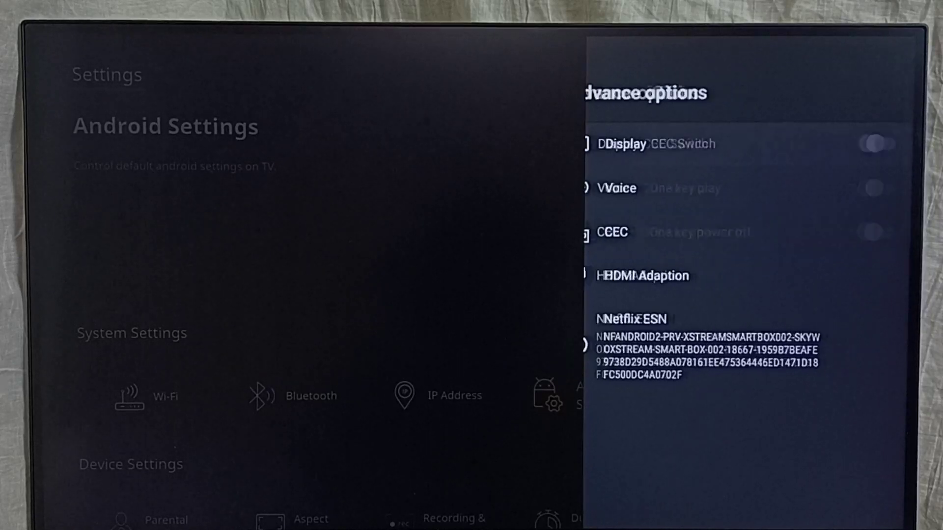